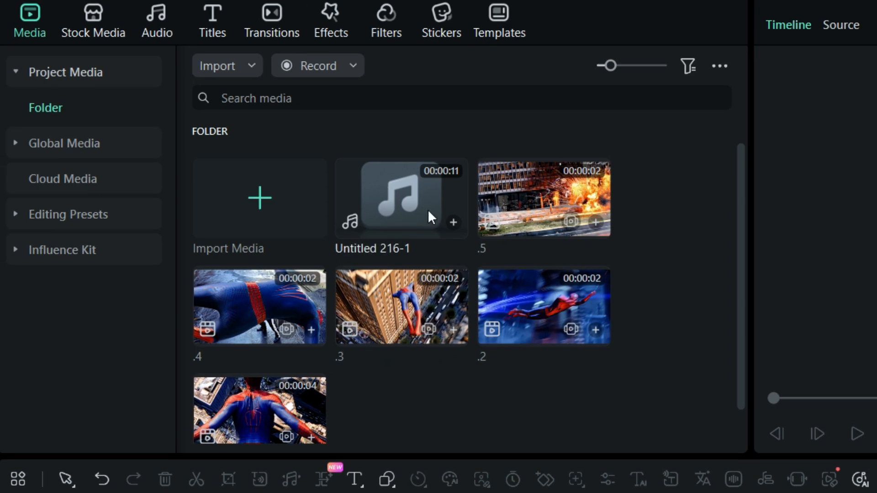
Place the audio file Untitled 216-1 at the start of track Audio 1 and run Beat Detection on it
drag(427, 208, 48, 370)
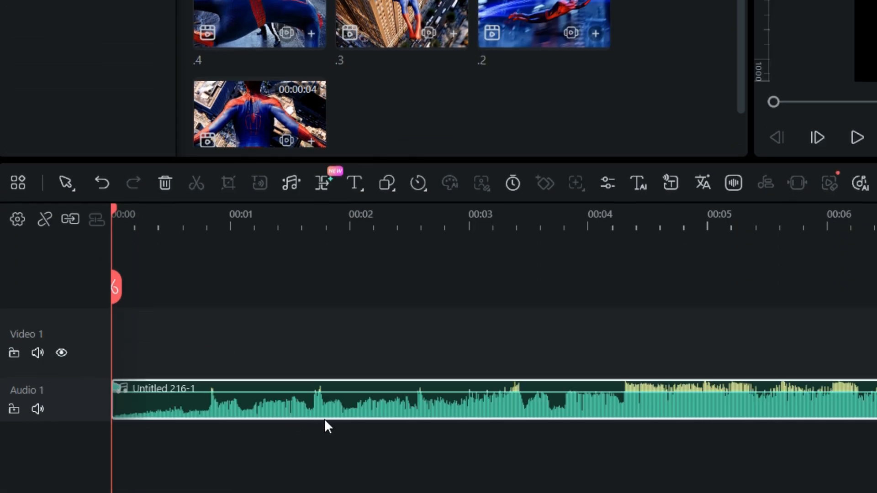
right_click(332, 415)
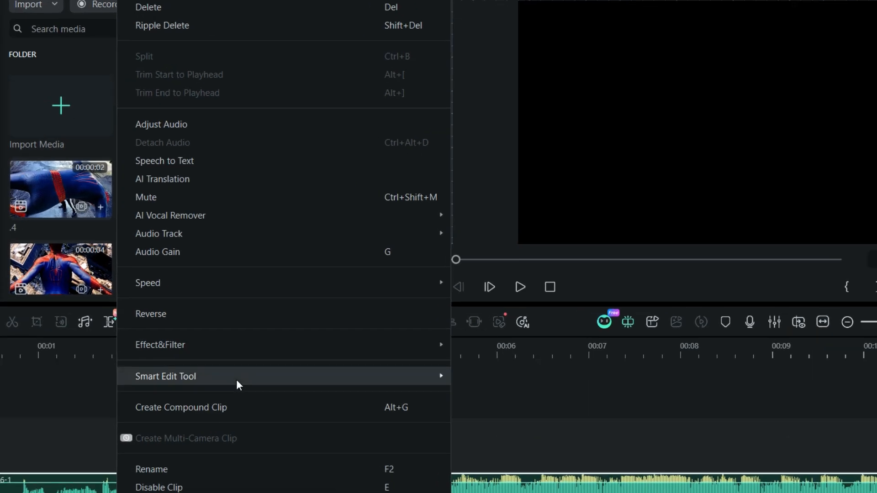
mouse_move(367, 344)
click(566, 412)
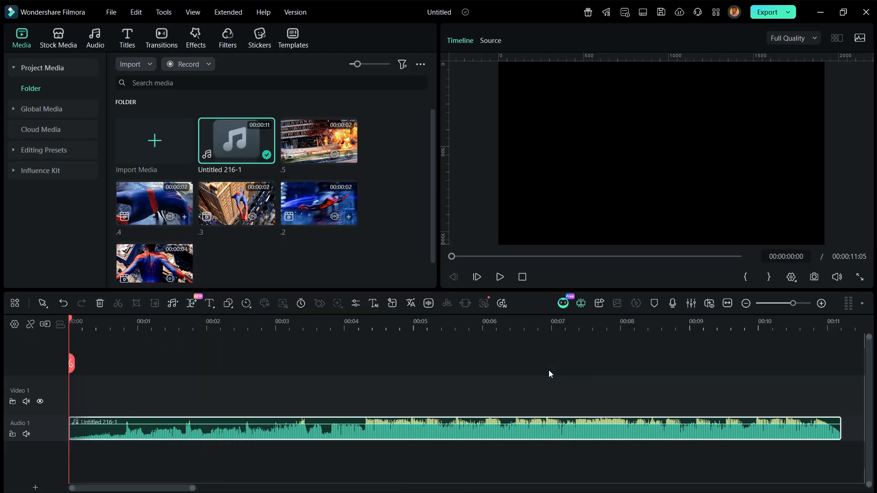
Adjust the Beat Options of the audio clip so additional beats are marked between the detected ones
right_click(397, 434)
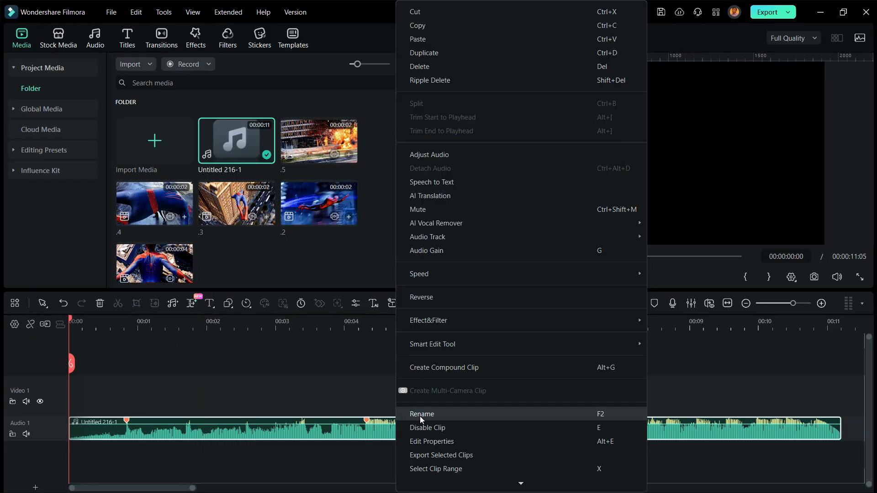
mouse_move(480, 349)
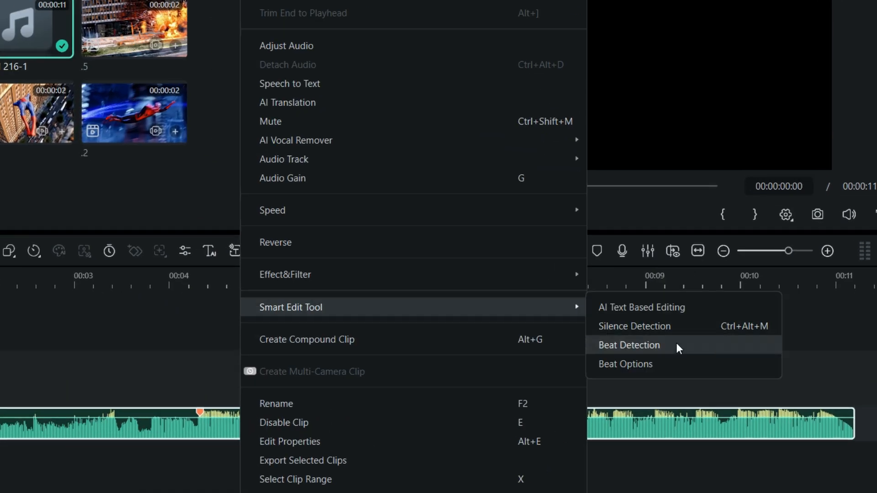
click(692, 360)
click(400, 296)
click(498, 322)
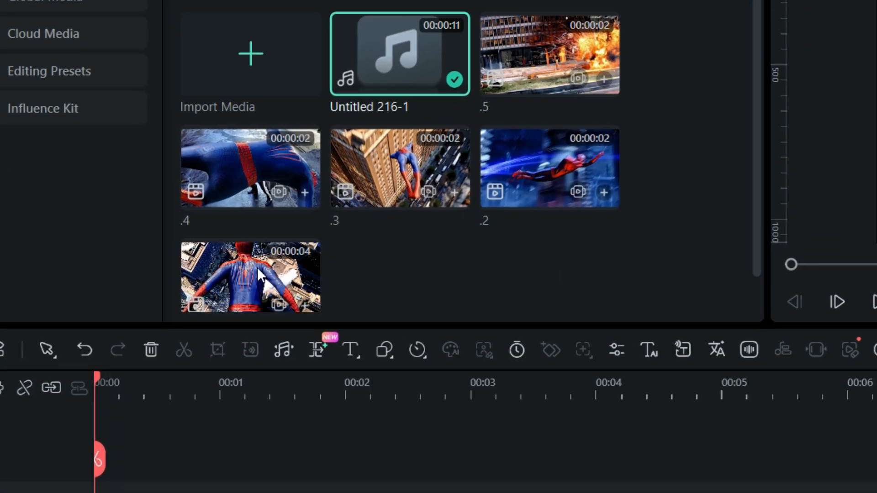
Place the 4-second clip .1 at the start of Video 1 and add clip .2 directly behind it, closing the gap
drag(165, 269, 81, 391)
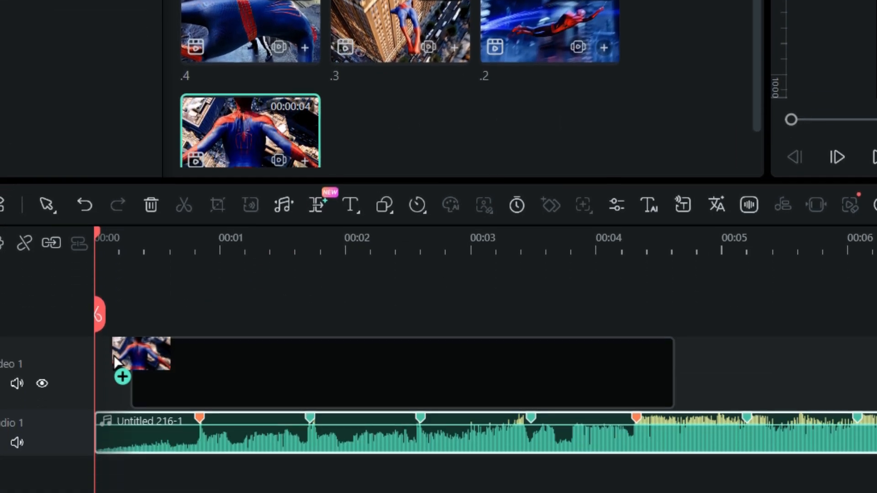
drag(115, 361, 110, 366)
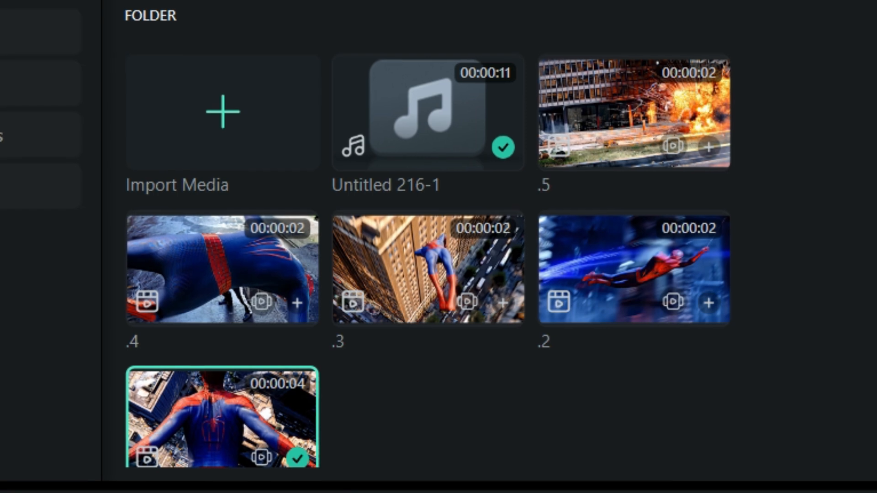
drag(596, 262, 401, 368)
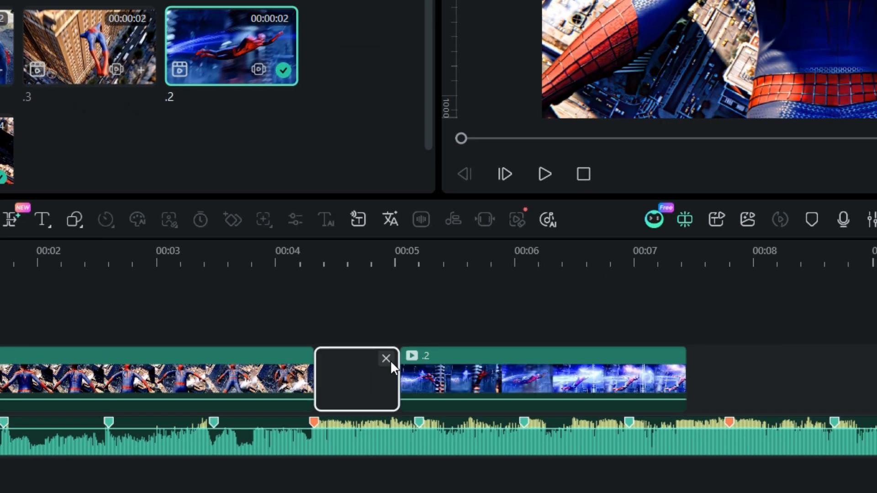
click(386, 359)
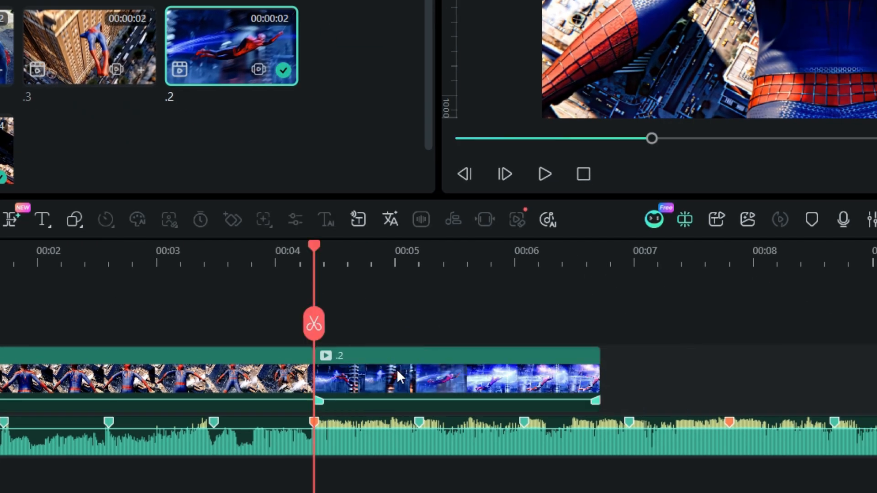
Give clip .2 a customized speed ramp, raising the curve's start point to about 10x and lowering its end point to 0.1x
right_click(383, 380)
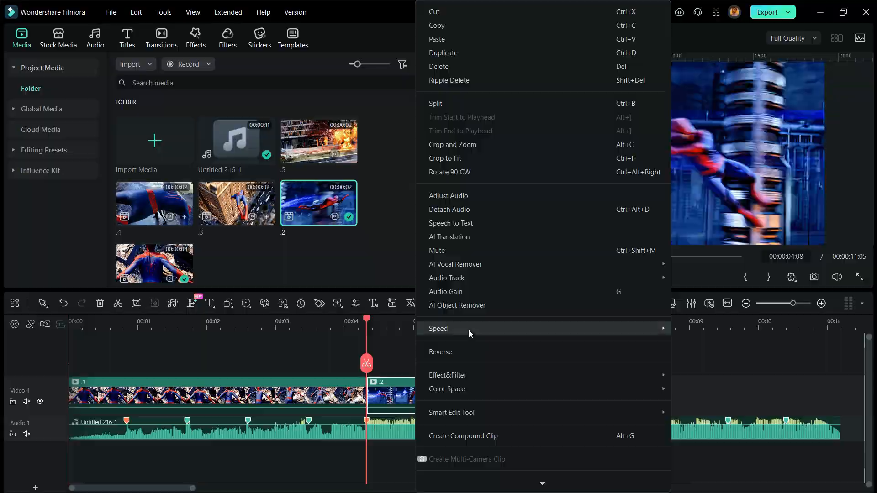
mouse_move(468, 333)
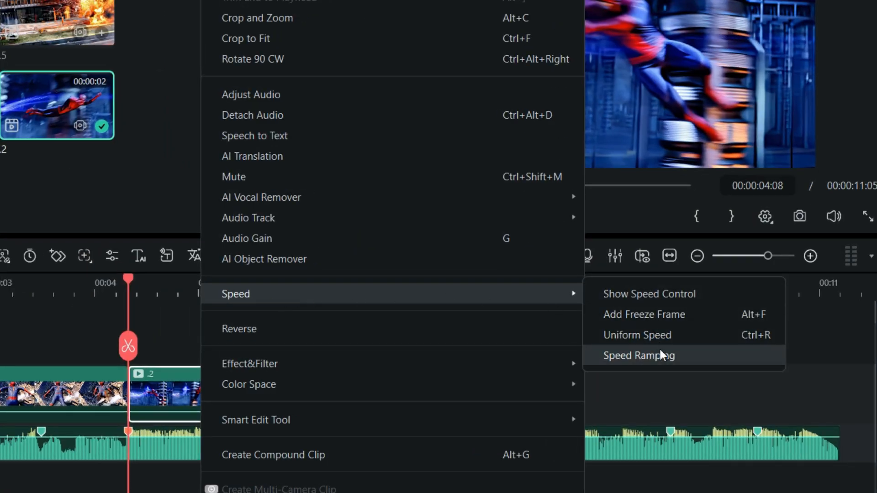
click(659, 352)
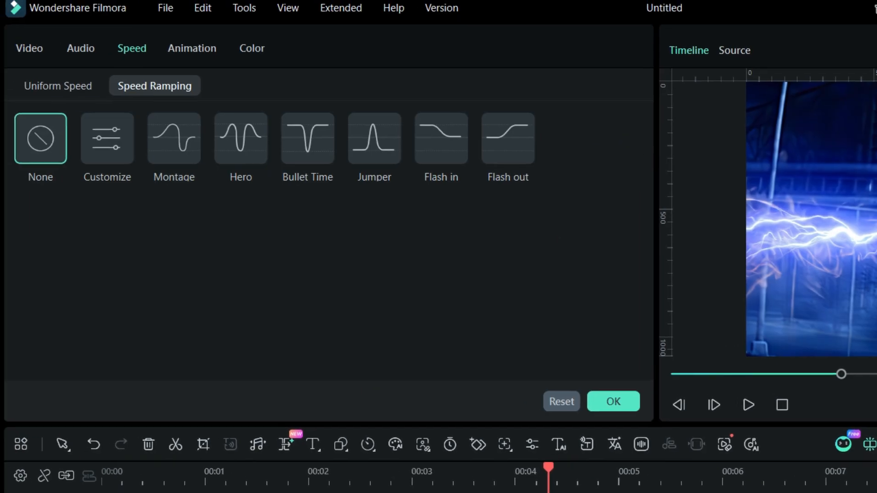
click(126, 154)
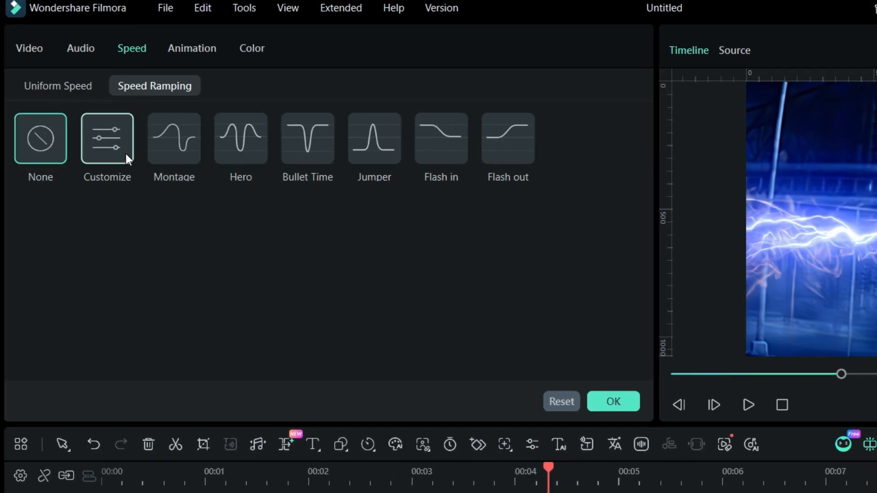
drag(26, 291, 28, 247)
drag(609, 289, 612, 352)
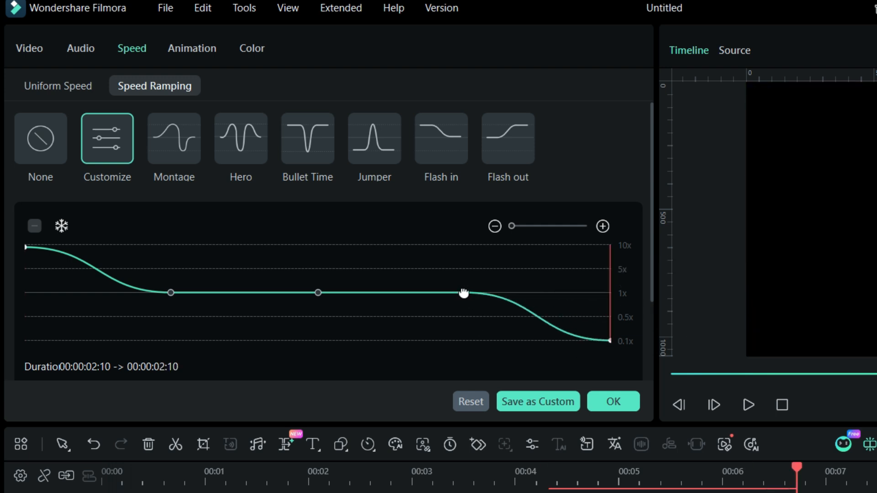
Delete the three middle points of clip .2's speed curve so only the start and end points remain
click(464, 293)
click(34, 226)
click(35, 225)
click(170, 293)
click(34, 226)
Save the speed curve as a custom speed ramping preset under the default name and apply it to clip .2
click(532, 402)
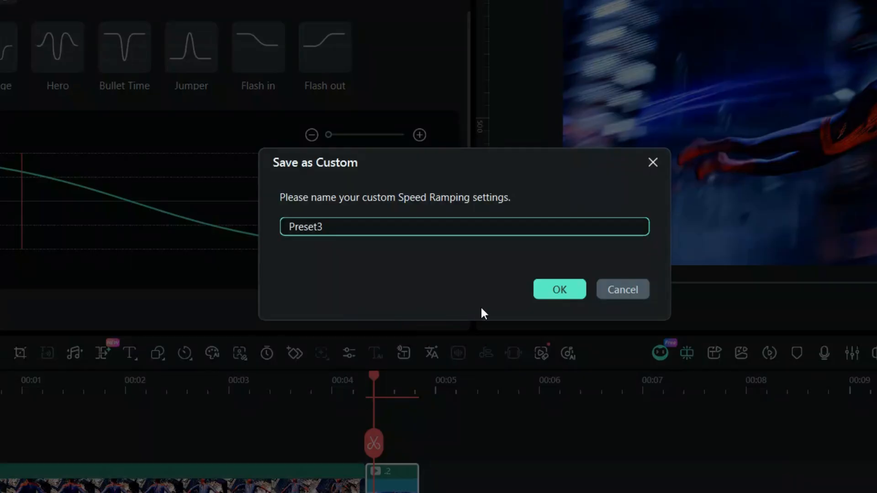
click(566, 295)
click(441, 309)
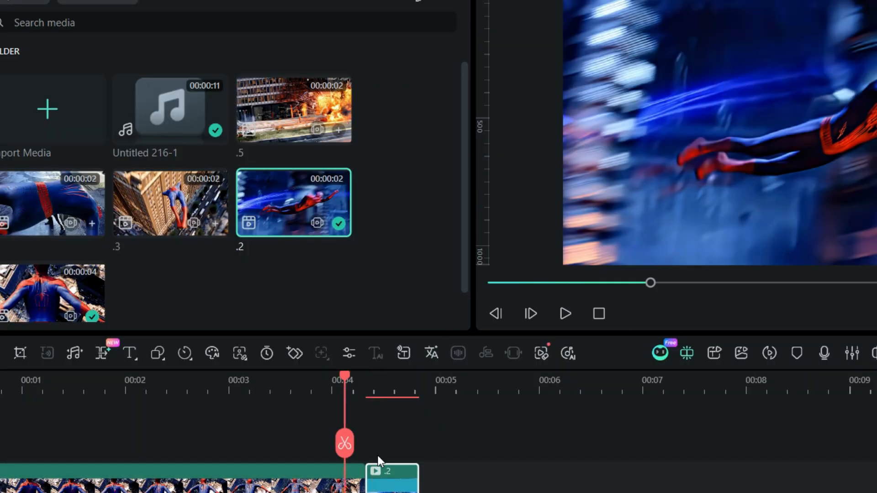
Add transform keyframes to clip .2 at its start and near its end at 00:00:04:18
double_click(391, 488)
click(294, 354)
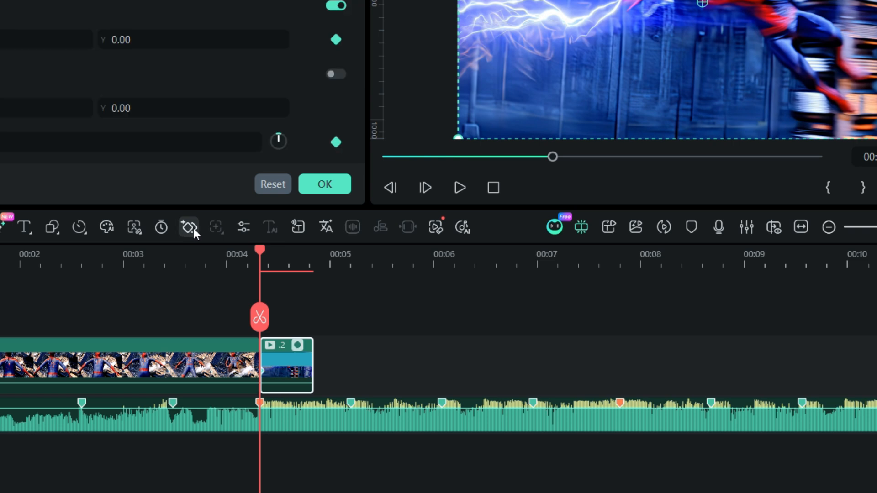
click(300, 257)
click(189, 227)
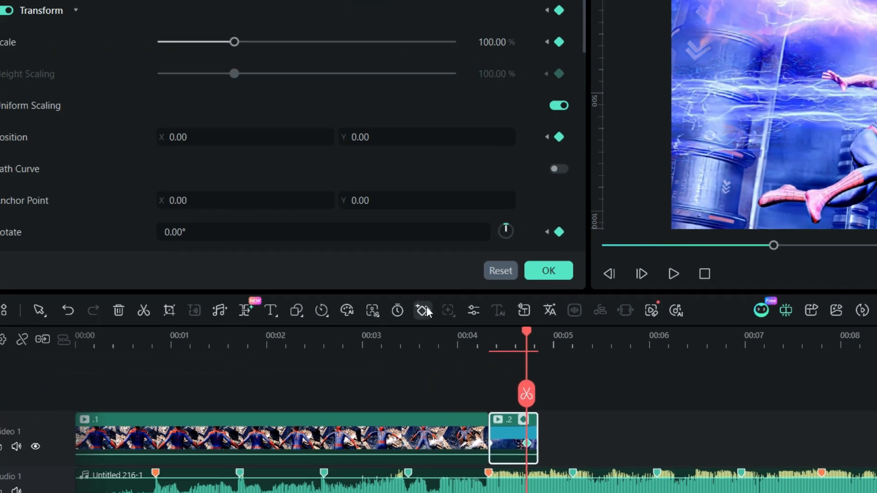
Set the second keyframe of clip .2 to scale 200% and position X -34, Y 138, and apply the changes
text(200)
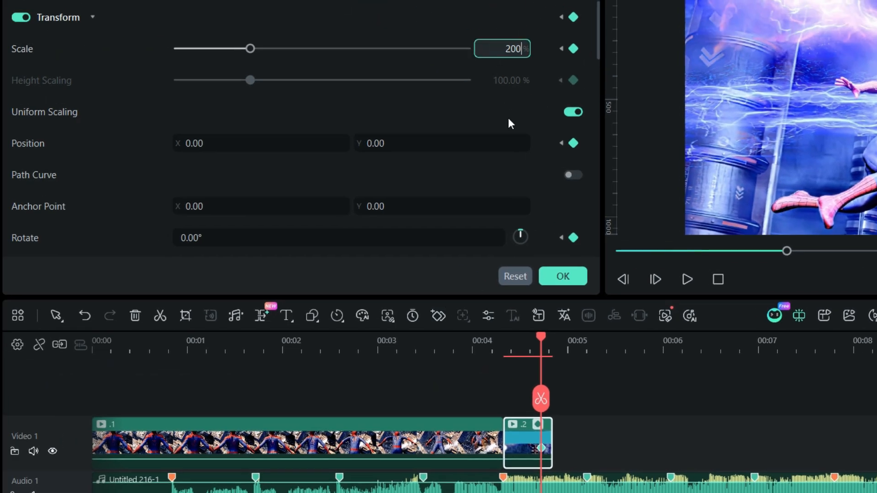
key(Return)
drag(440, 140, 516, 142)
drag(318, 145, 303, 144)
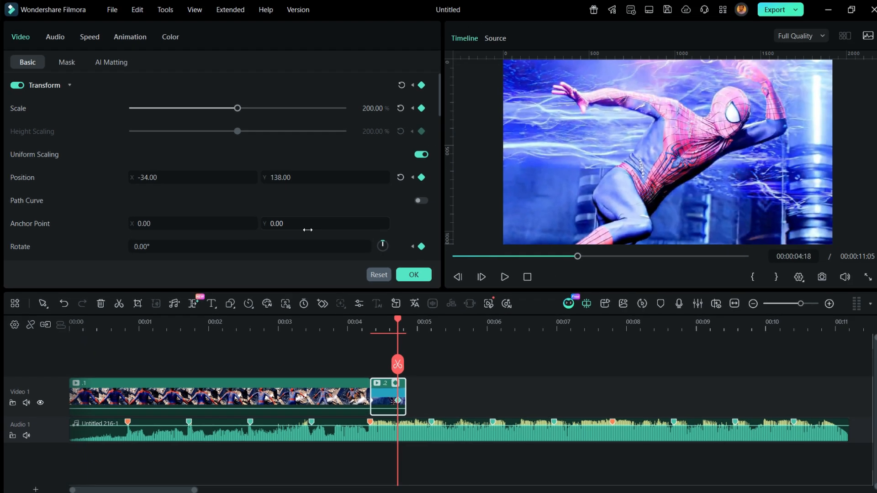
click(563, 276)
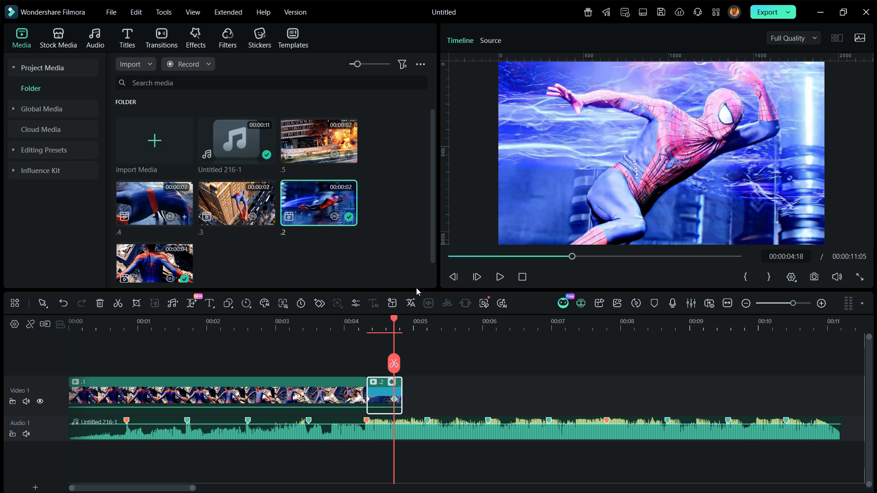
Copy the keyframed clip .2, paste the duplicate behind it on Video 1 and close the gap between them
right_click(387, 400)
click(454, 26)
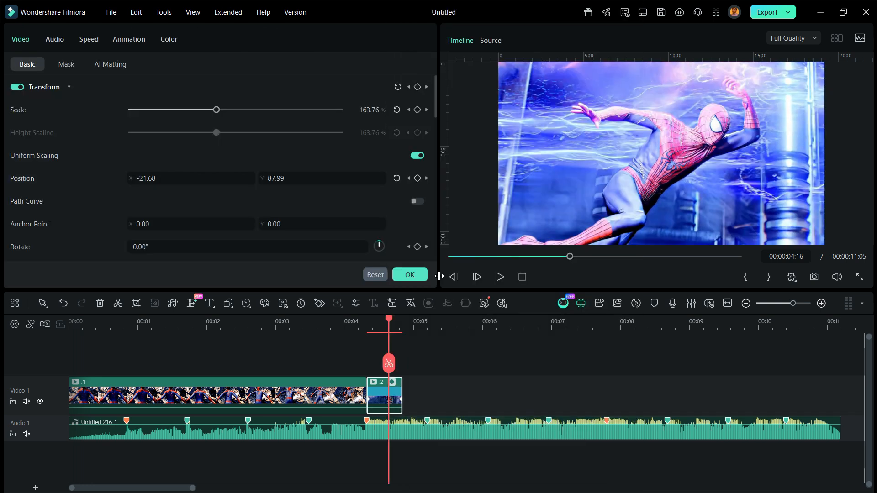
click(422, 322)
right_click(449, 381)
click(490, 227)
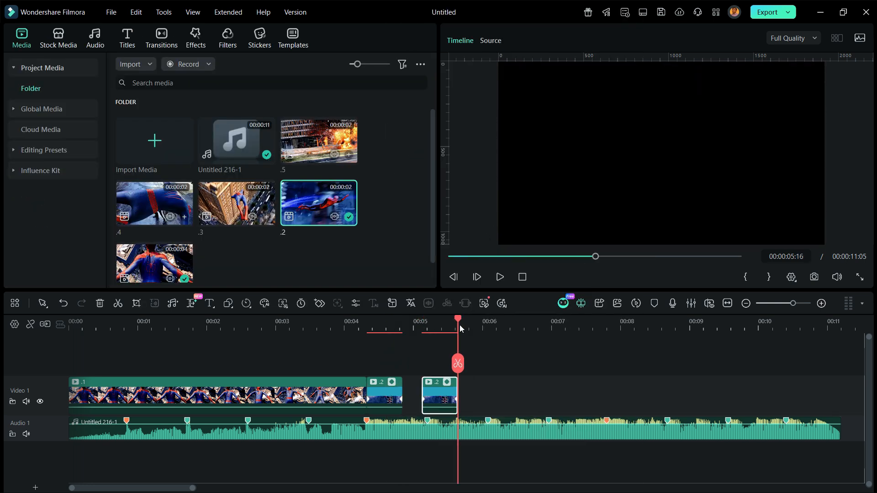
click(413, 385)
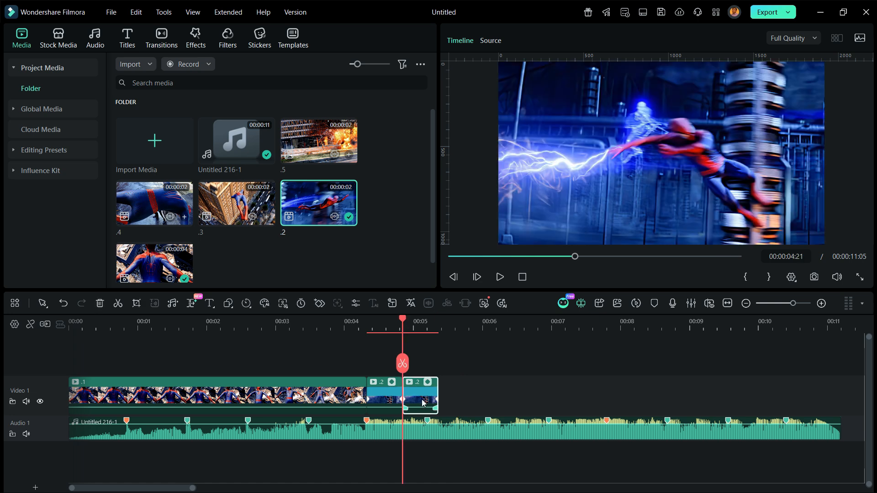
Turn the duplicated clip into a compound clip with the default name and 1920x1080 resolution, and reverse it
right_click(421, 397)
click(470, 435)
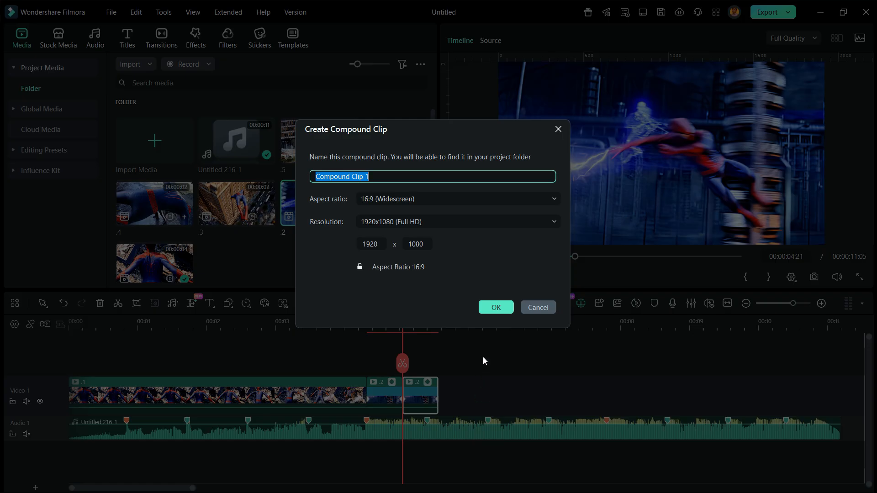
click(485, 313)
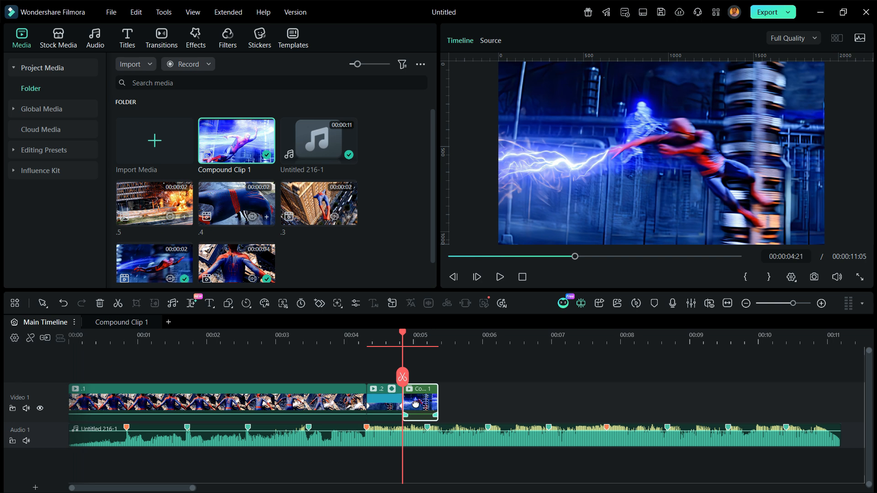
right_click(418, 405)
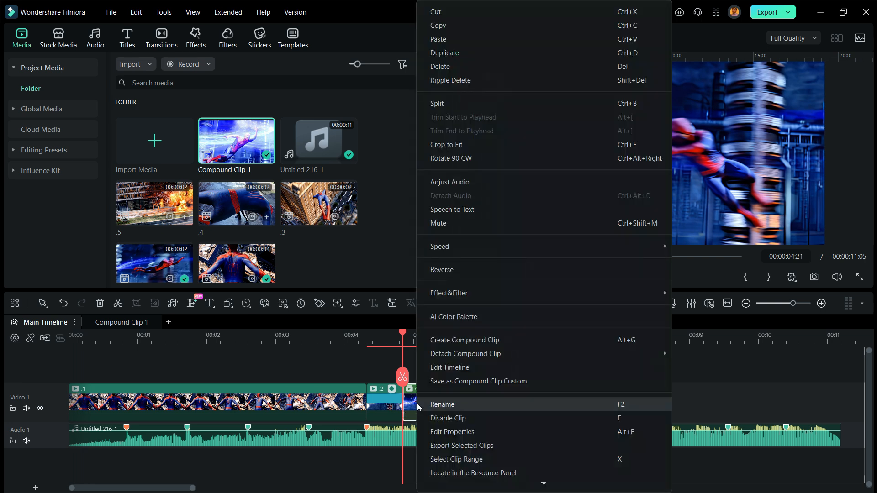
click(494, 268)
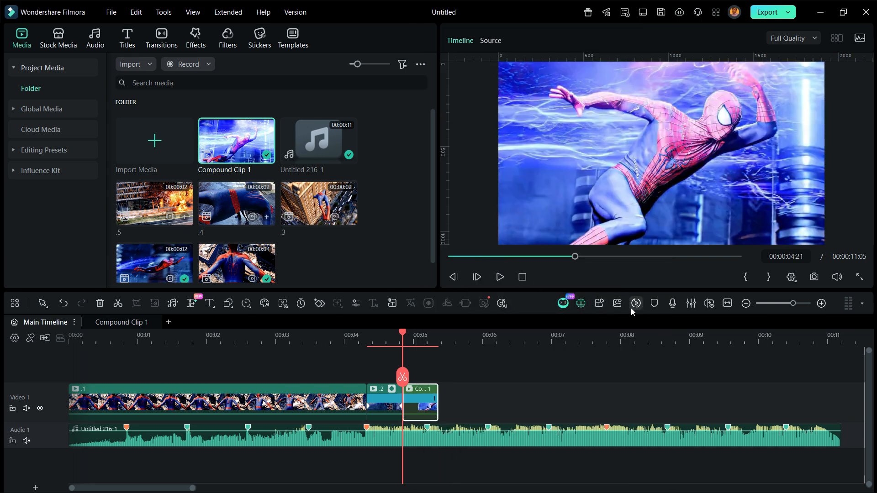
Render the preview of the sped-up clip and its reversed copy, and play the section from about 00:00:04:07
click(632, 308)
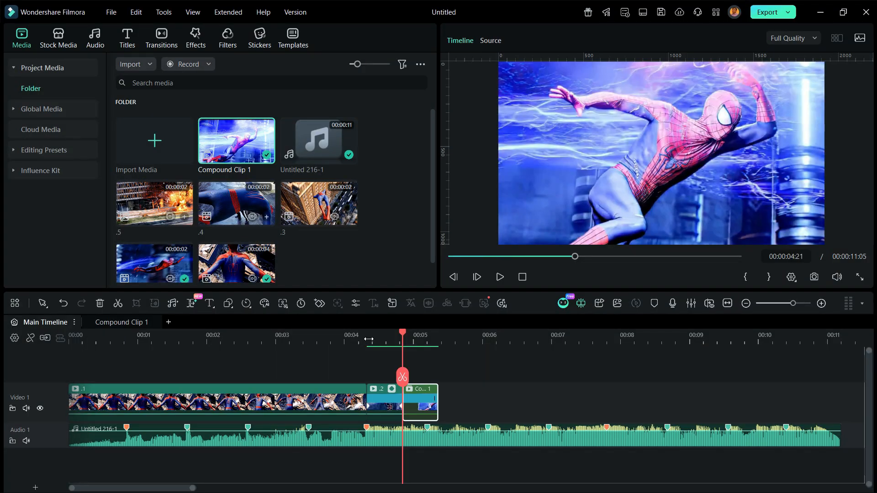
click(363, 338)
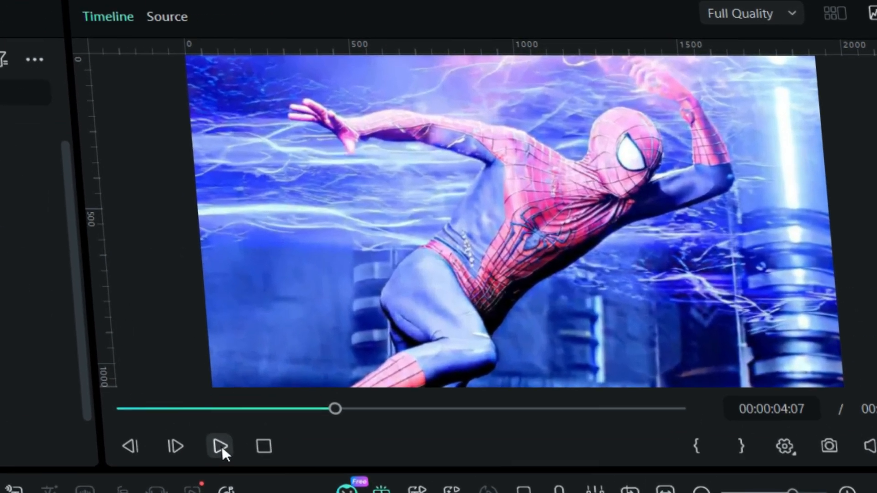
click(500, 278)
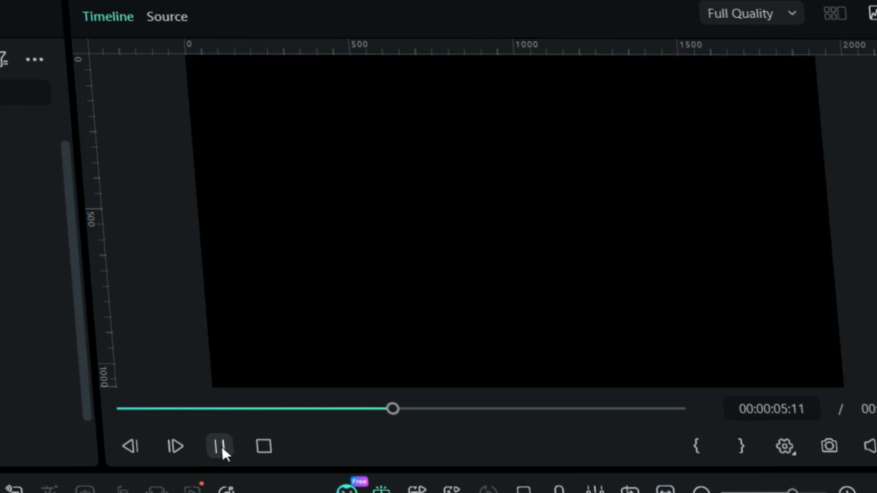
click(220, 446)
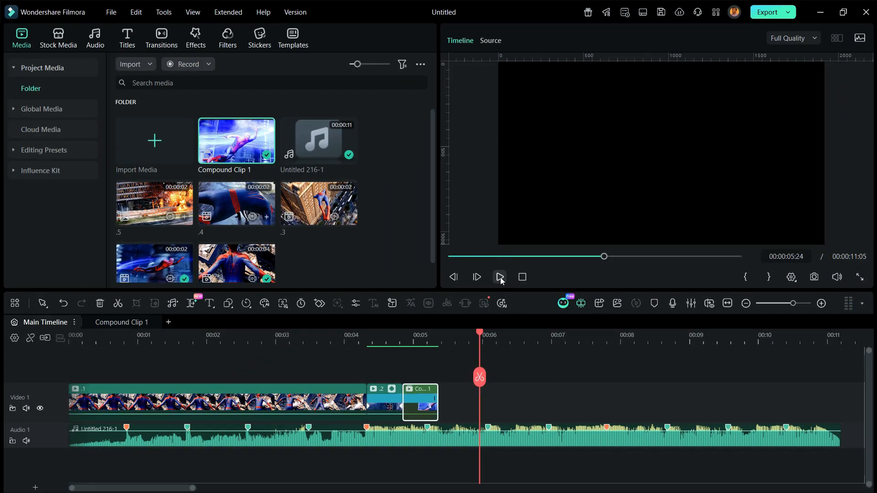
Add clip .3 to Video 1 behind the reversed compound clip and close the gap between them
drag(319, 204, 491, 393)
click(492, 391)
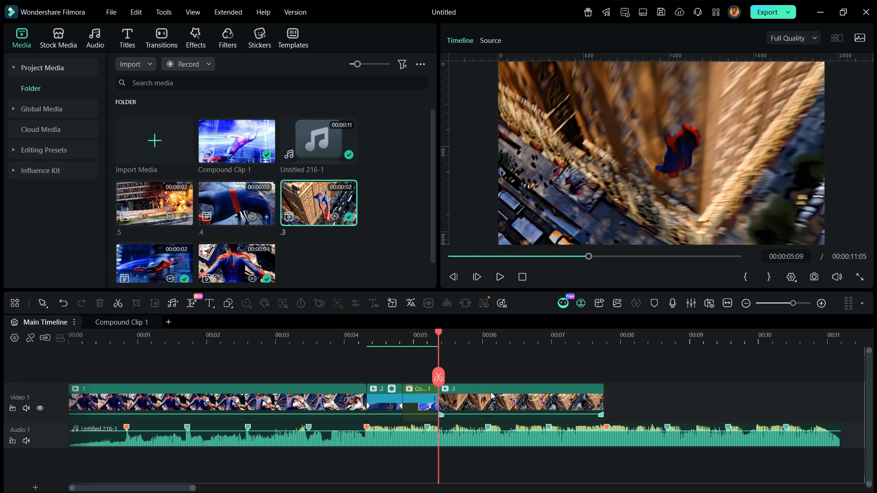
Apply the saved speed ramp Preset3 to clip .3 on Video 1
right_click(494, 400)
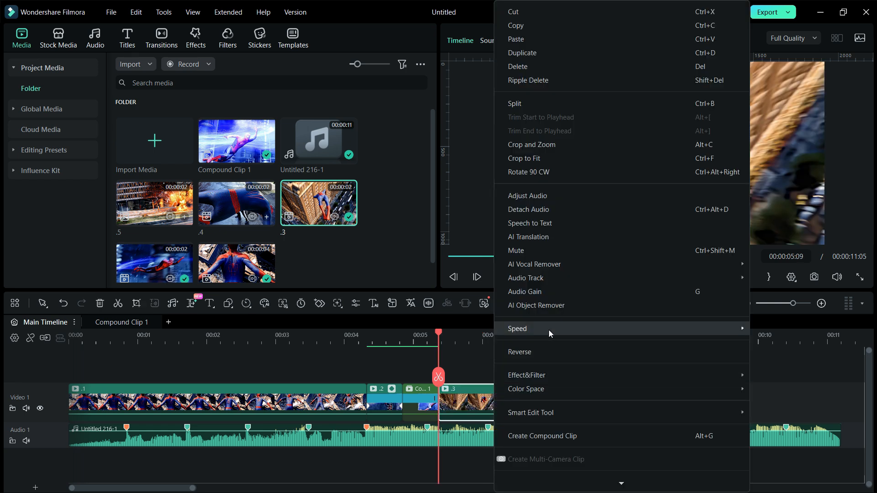
mouse_move(549, 330)
click(468, 371)
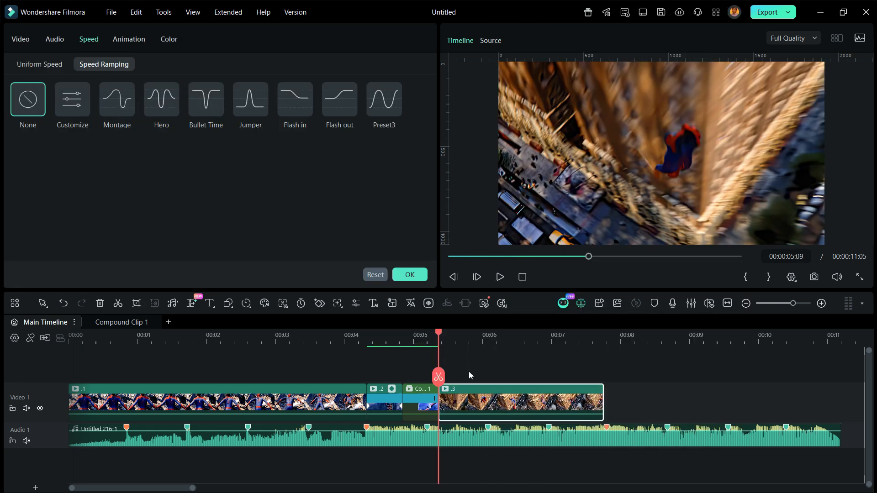
click(385, 118)
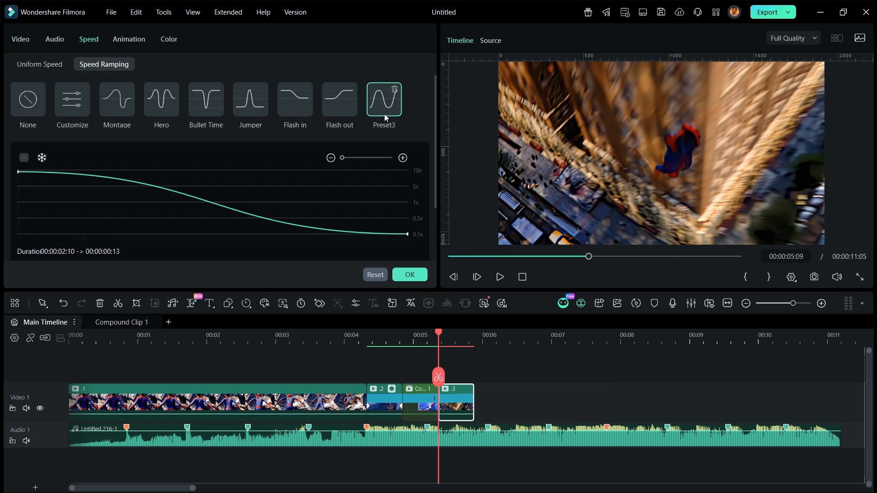
click(411, 274)
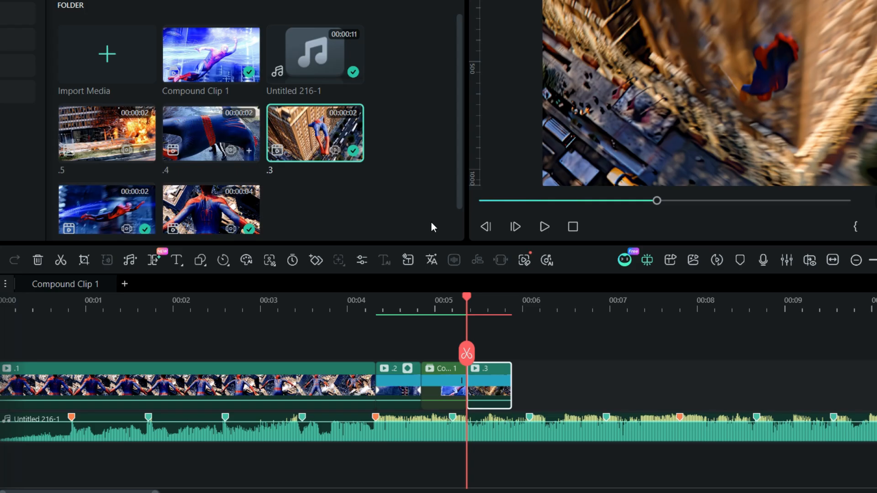
Paste a copy of the keyframed clip .3 behind it and turn the copy into a reversed compound clip
right_click(457, 402)
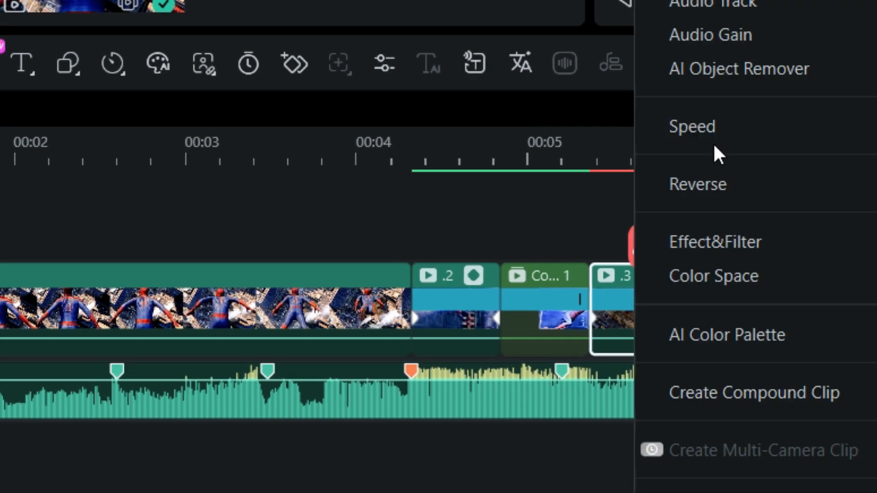
key(ctrl+v)
click(757, 391)
Add clip .4 behind the second reversed compound clip and give it the same speed ramp and zoom keyframes
click(697, 73)
click(695, 328)
double_click(691, 324)
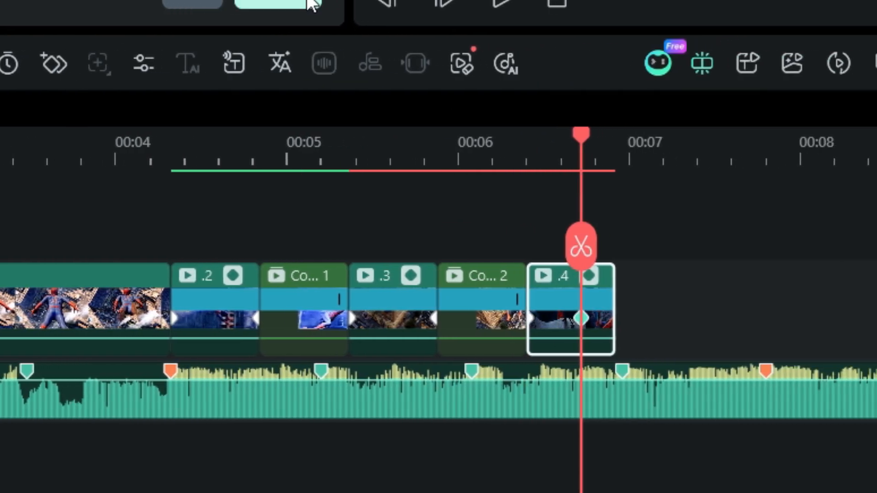
click(436, 4)
Copy the keyframed clip .4, paste it behind the original and turn the copy into a reversed compound clip
click(741, 153)
key(ctrl+c)
key(ctrl+v)
right_click(522, 309)
click(635, 393)
Add clip .5 with the speed ramp and zoom keyframes, and place a reversed compound copy of it directly behind
click(674, 308)
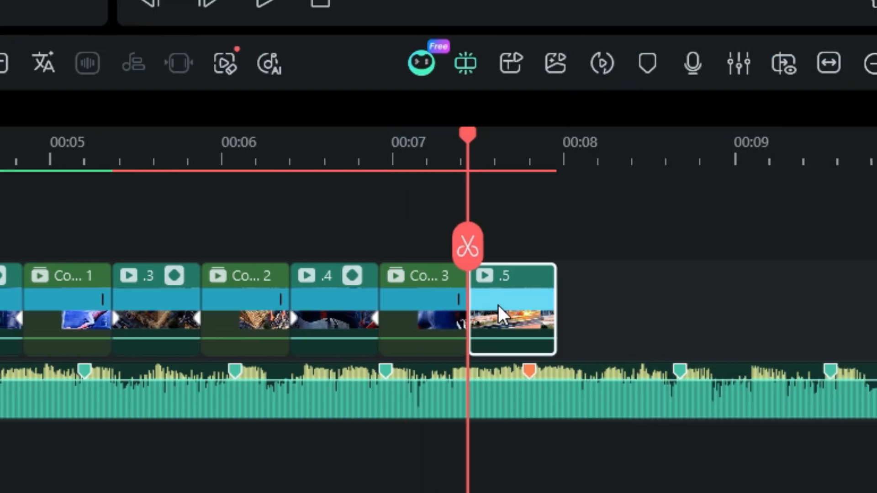
click(634, 153)
right_click(621, 308)
key(ctrl+v)
right_click(539, 301)
click(649, 393)
click(572, 4)
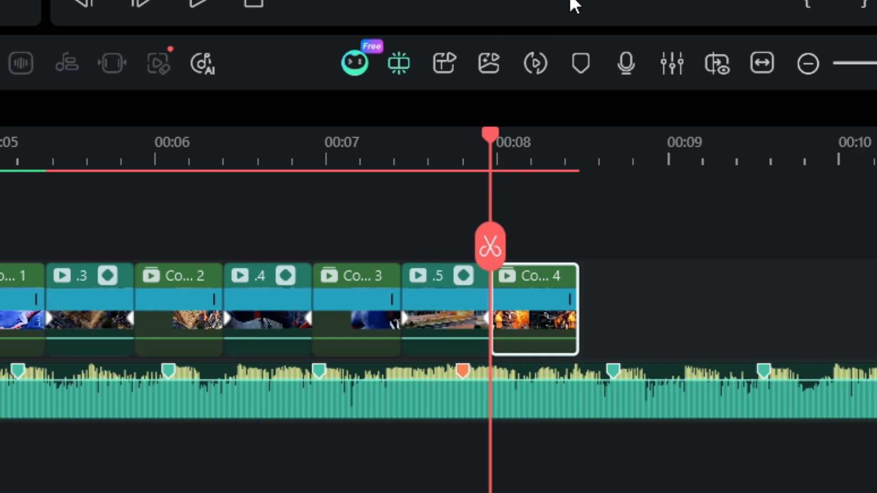
Trim the ends of Compound Clip 1 and Compound Clip 2 to their beat markers just after 00:05 and 00:06, closing the gaps
click(643, 233)
click(331, 315)
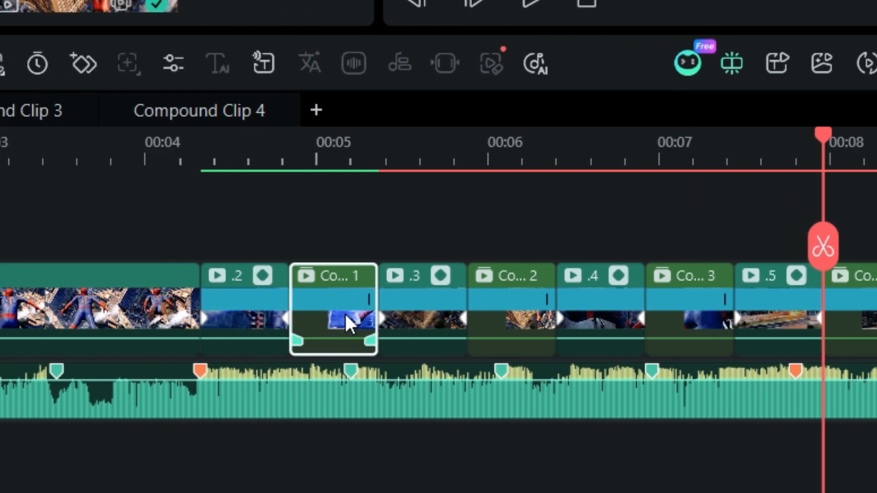
drag(373, 315, 351, 314)
click(364, 279)
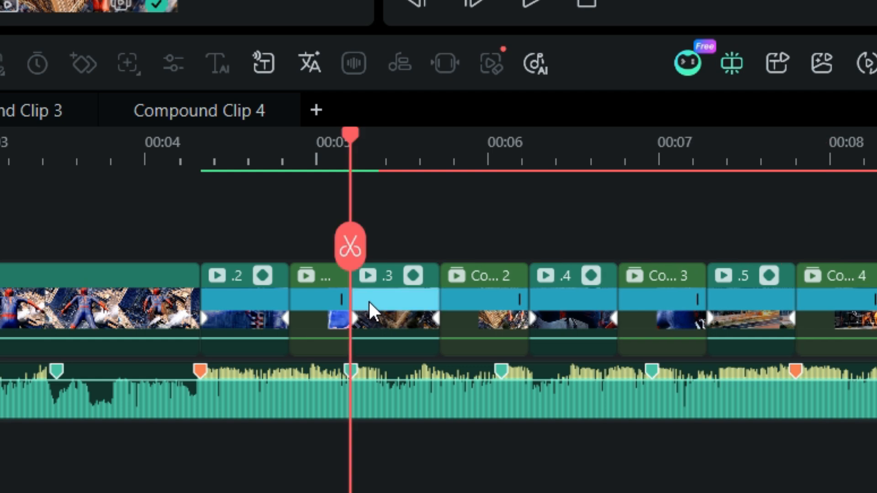
click(507, 322)
drag(402, 314, 375, 314)
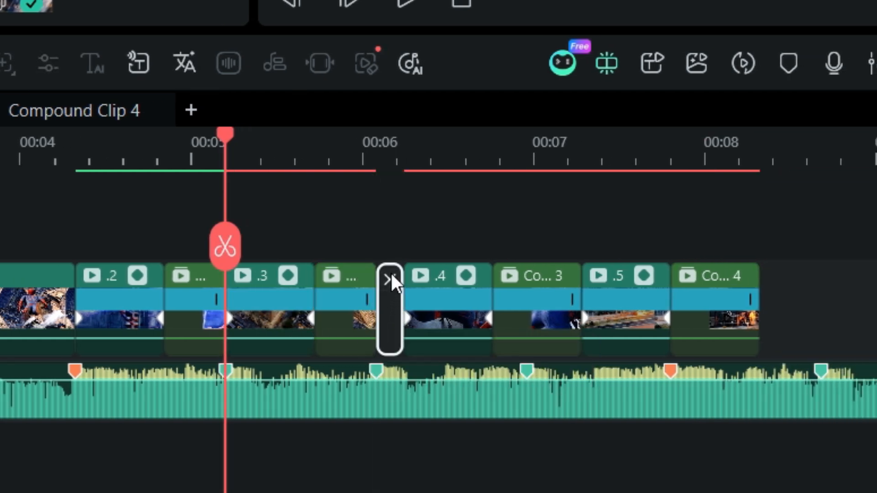
click(391, 280)
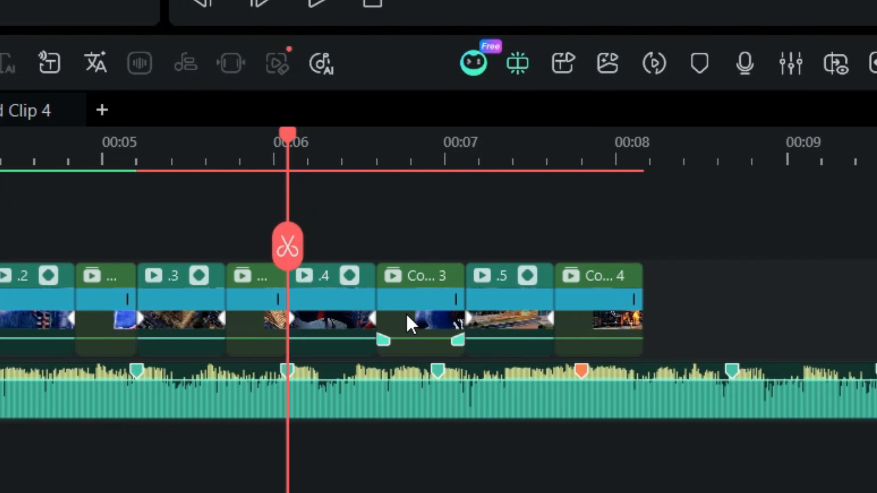
Trim Compound Clip 3 to the beat marker just before 00:07, close the gap, and trim Compound Clip 4 to the next orange marker
click(408, 316)
drag(441, 320, 426, 315)
click(435, 283)
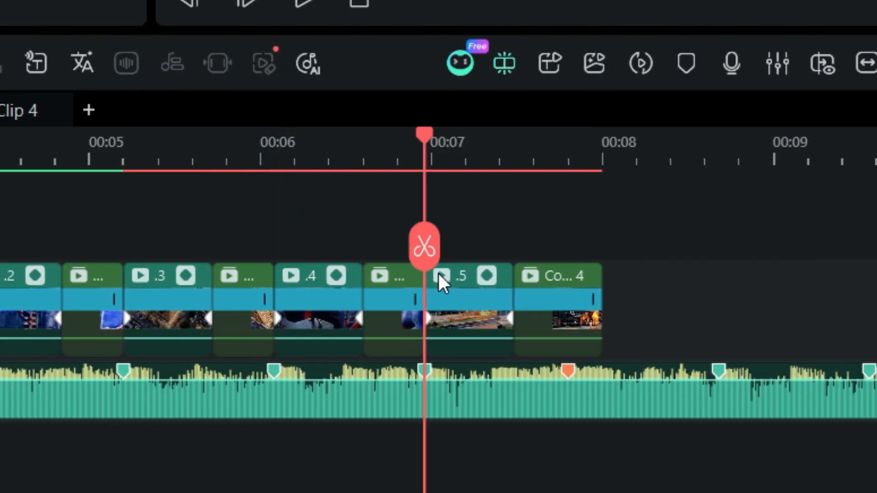
click(555, 319)
drag(600, 318, 576, 317)
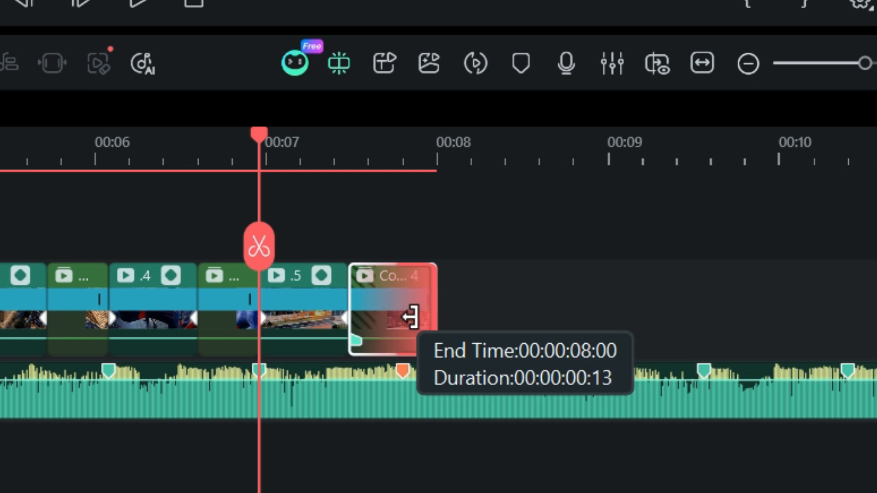
drag(410, 317, 404, 320)
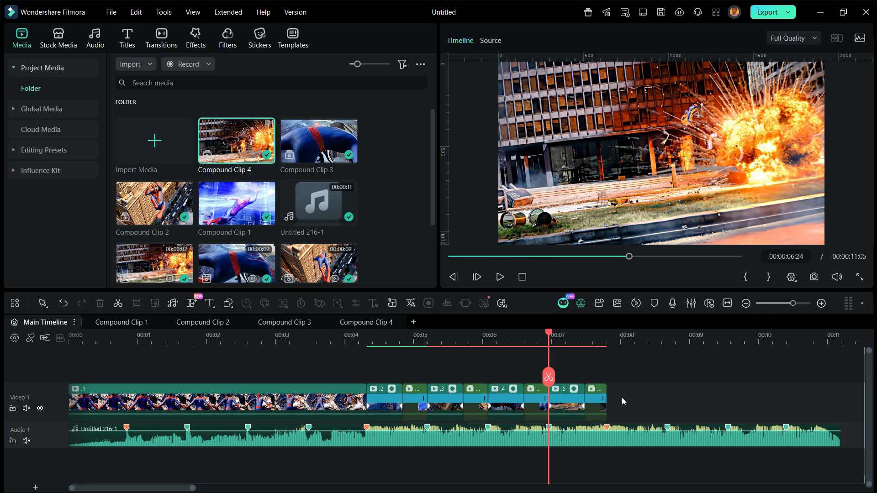
Copy all clips from .2 to Compound Clip 4, paste them after the sequence on Video 1 and close the gap
drag(567, 406, 390, 410)
right_click(391, 413)
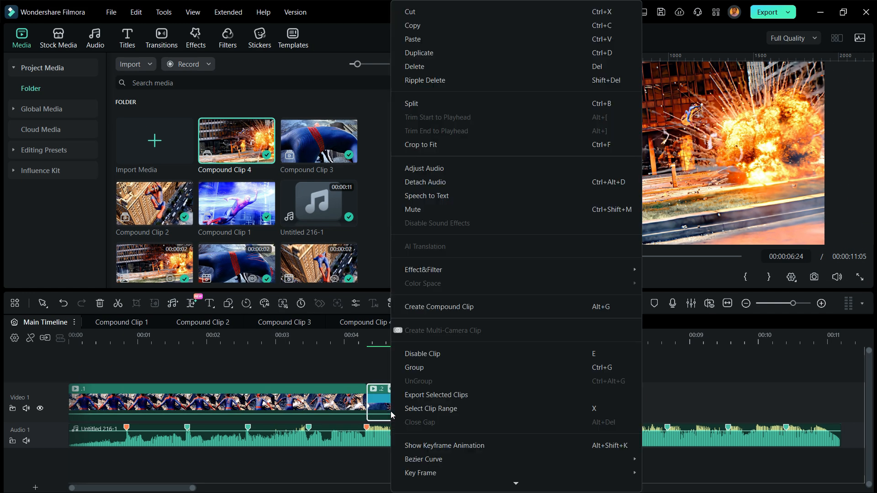
click(445, 26)
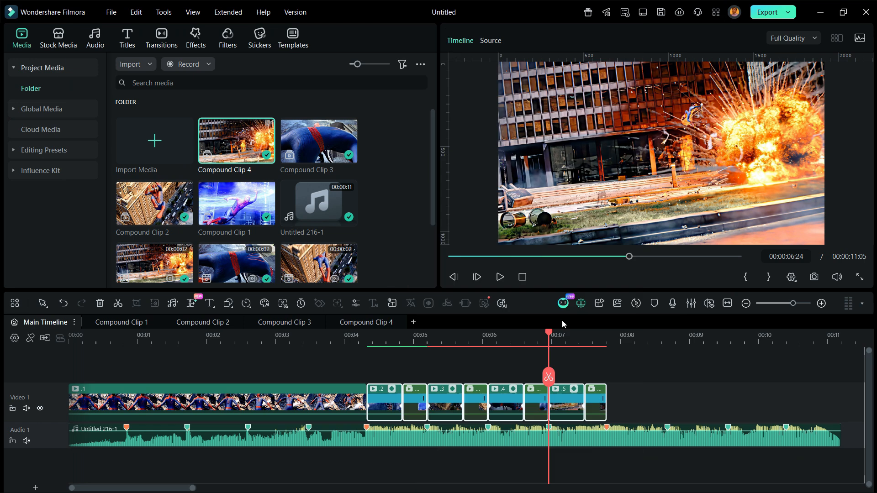
click(639, 342)
click(685, 398)
key(ctrl+v)
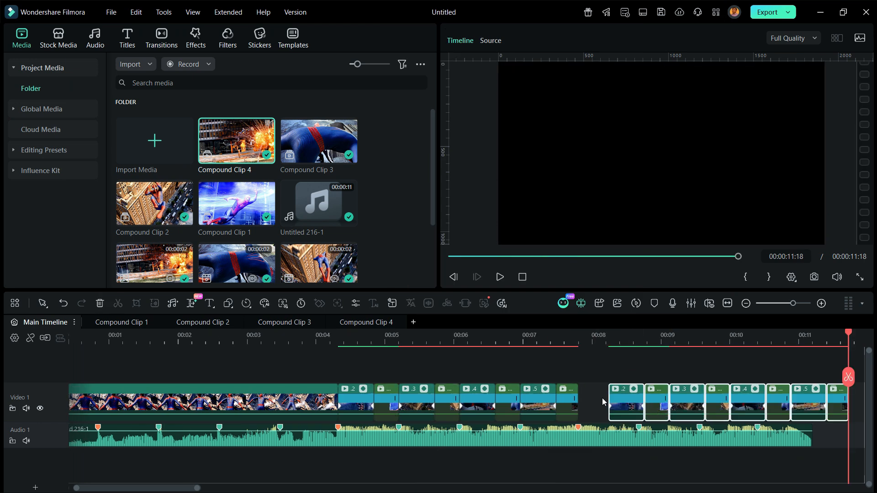
click(601, 391)
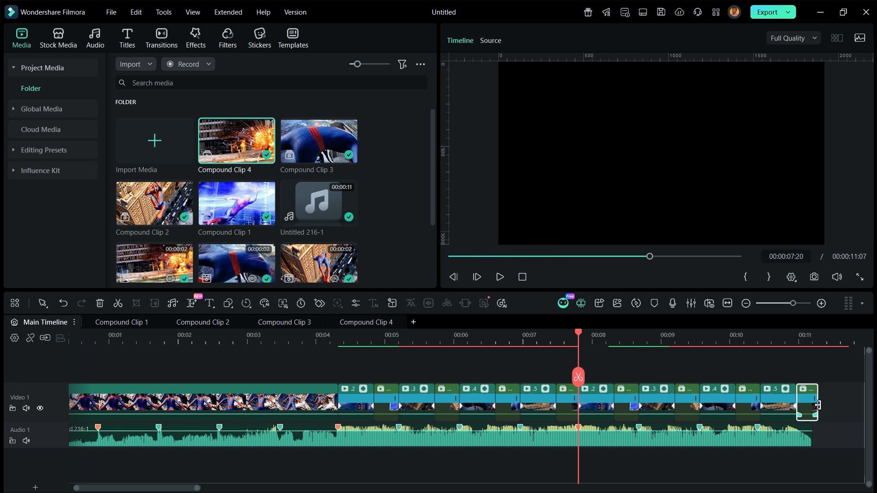
Trim the last compound clip to the end of the music track and render the timeline preview
drag(815, 406, 809, 406)
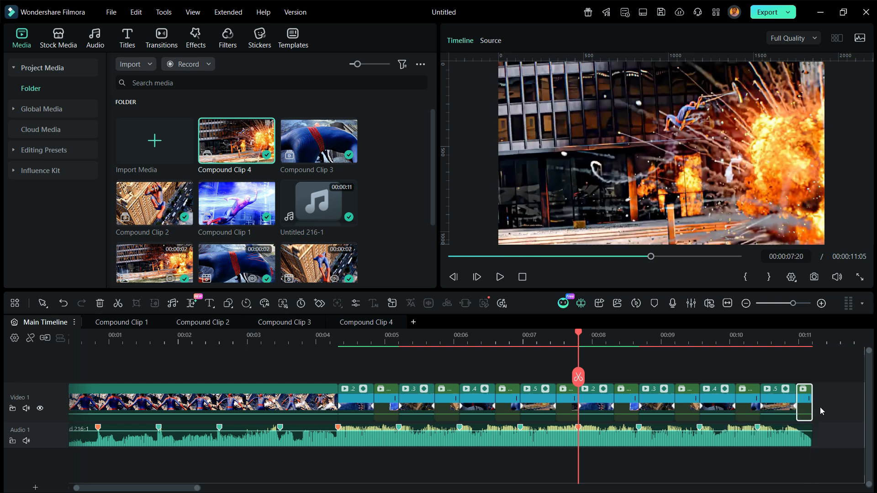
click(634, 306)
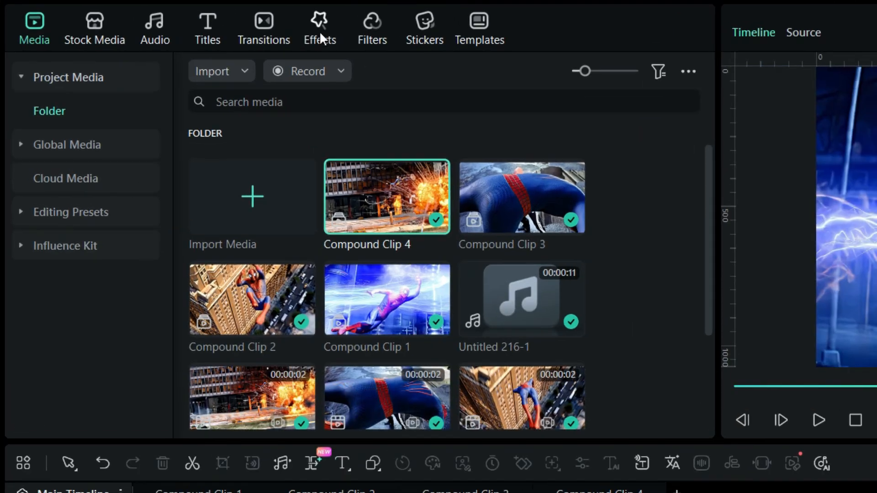
Search the effects for "ripple" and place Ripple Shake 02 on a track above Video 1 near 00:04
click(195, 40)
click(208, 62)
text(ripple)
key(Return)
drag(345, 169, 490, 492)
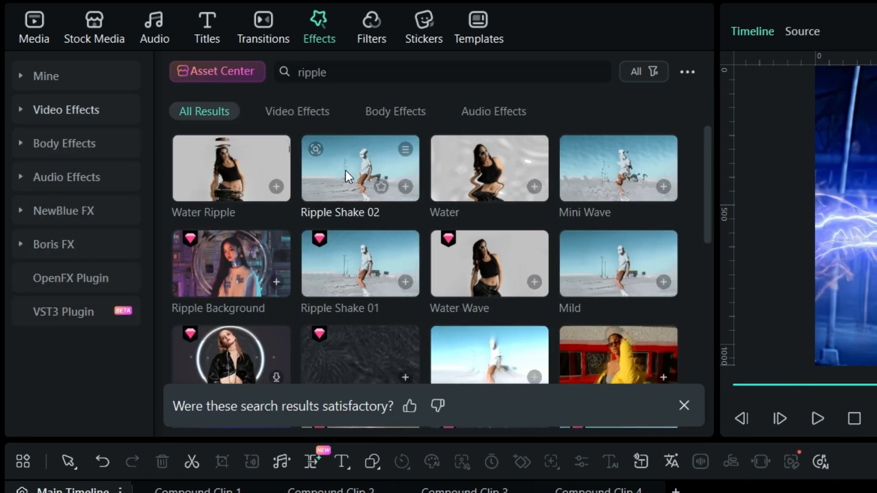
drag(400, 382, 400, 378)
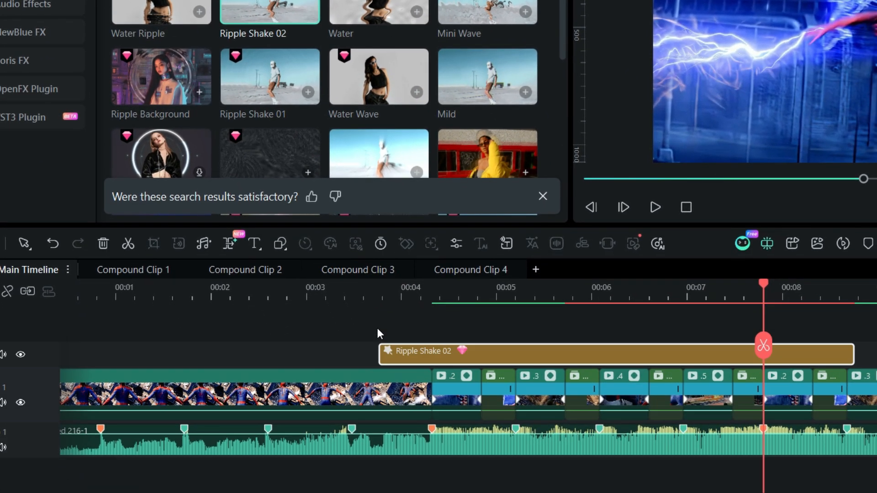
Trim both ends of the Ripple Shake 02 effect so it only covers the cut from clip .1 to clip .2
click(409, 350)
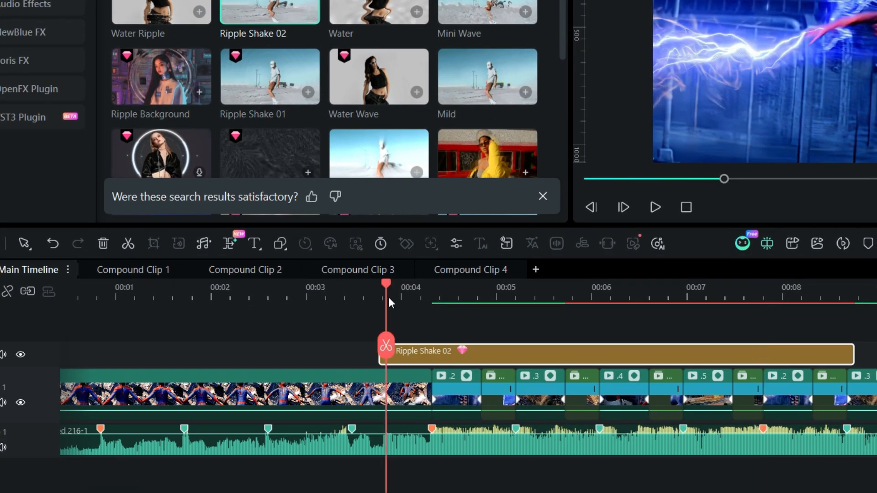
drag(388, 296, 455, 286)
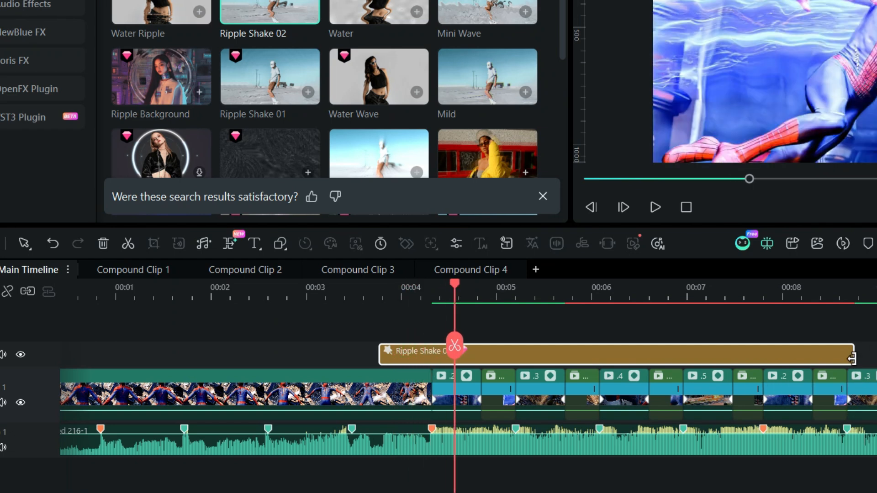
drag(846, 354, 468, 349)
drag(382, 355, 393, 356)
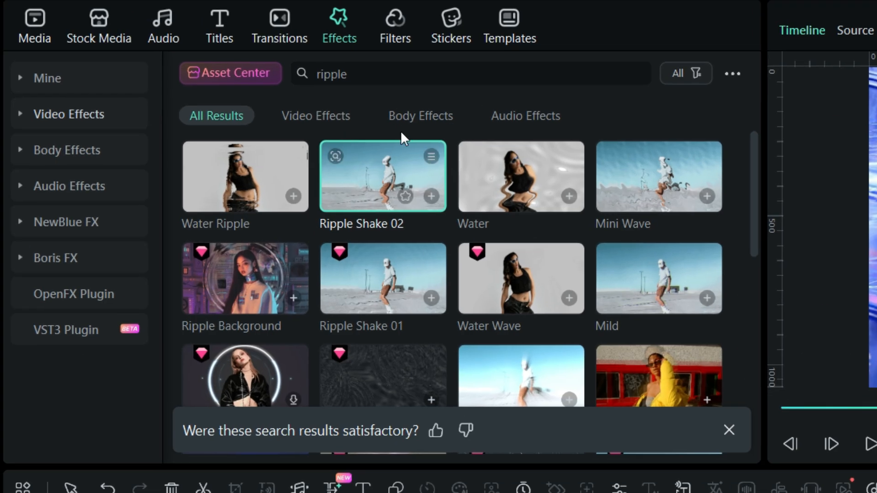
Search the effects for "shake" and add Filming Shake on a new top track, stretched over the entire edit
text(shake)
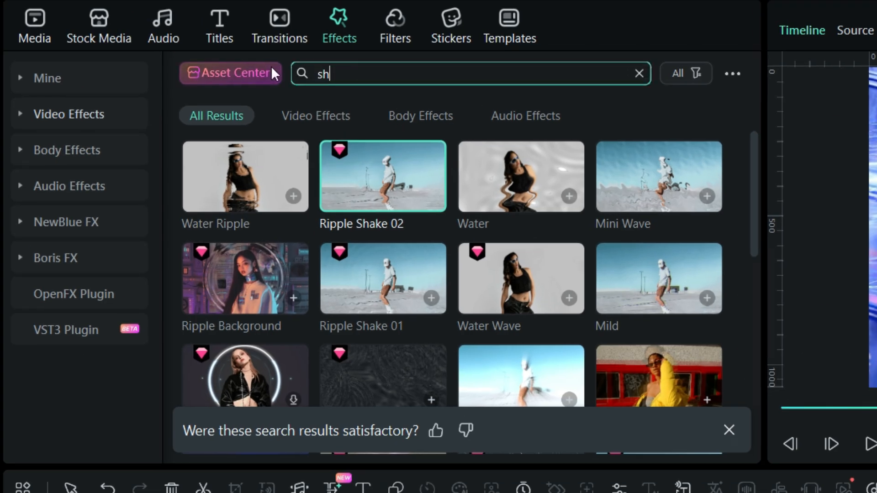
drag(545, 272, 75, 384)
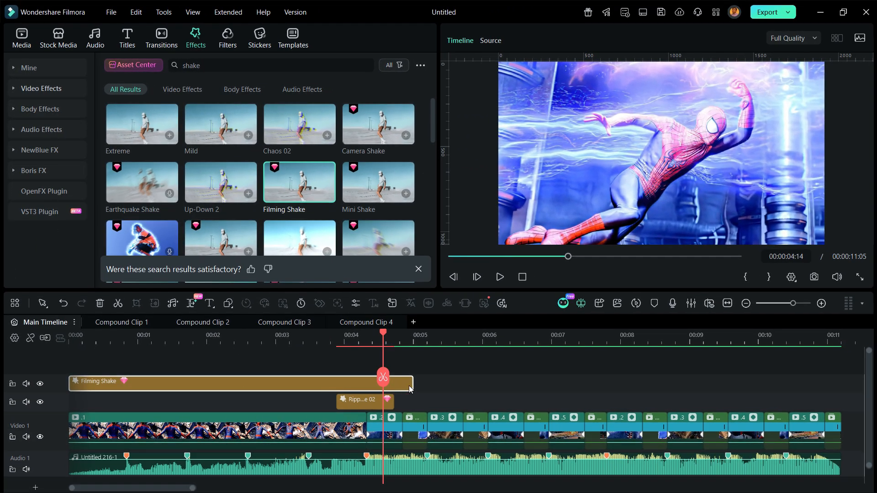
drag(410, 388, 842, 393)
click(792, 399)
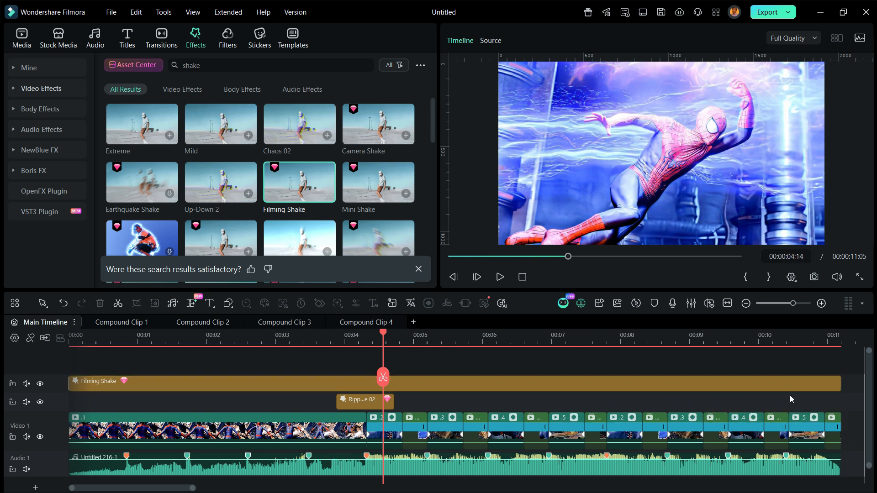
Render the preview of the complete timeline and play the edit from the beginning
click(637, 303)
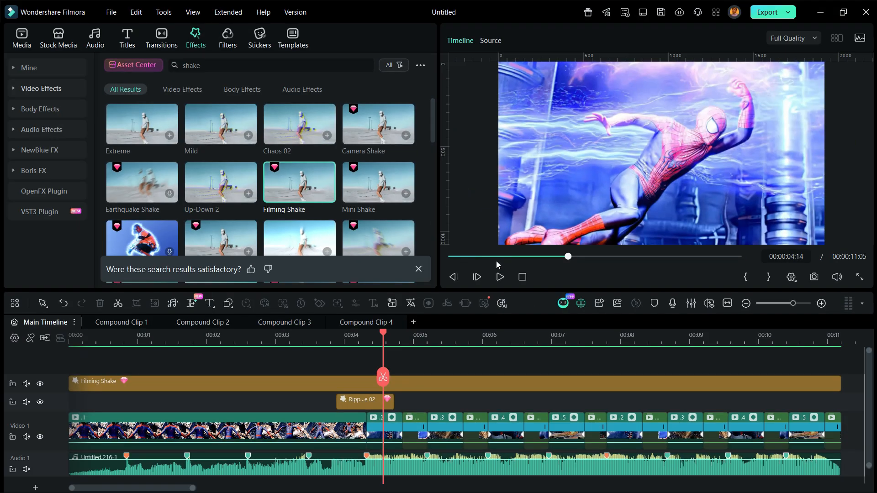
click(451, 256)
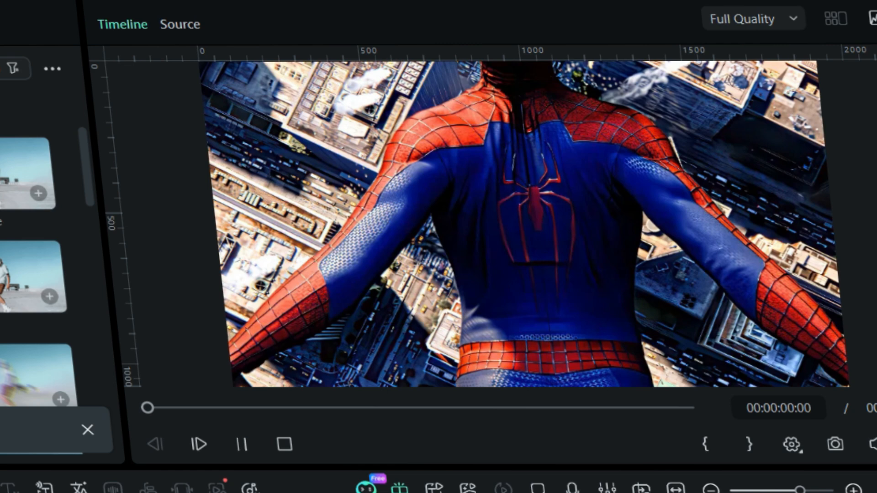